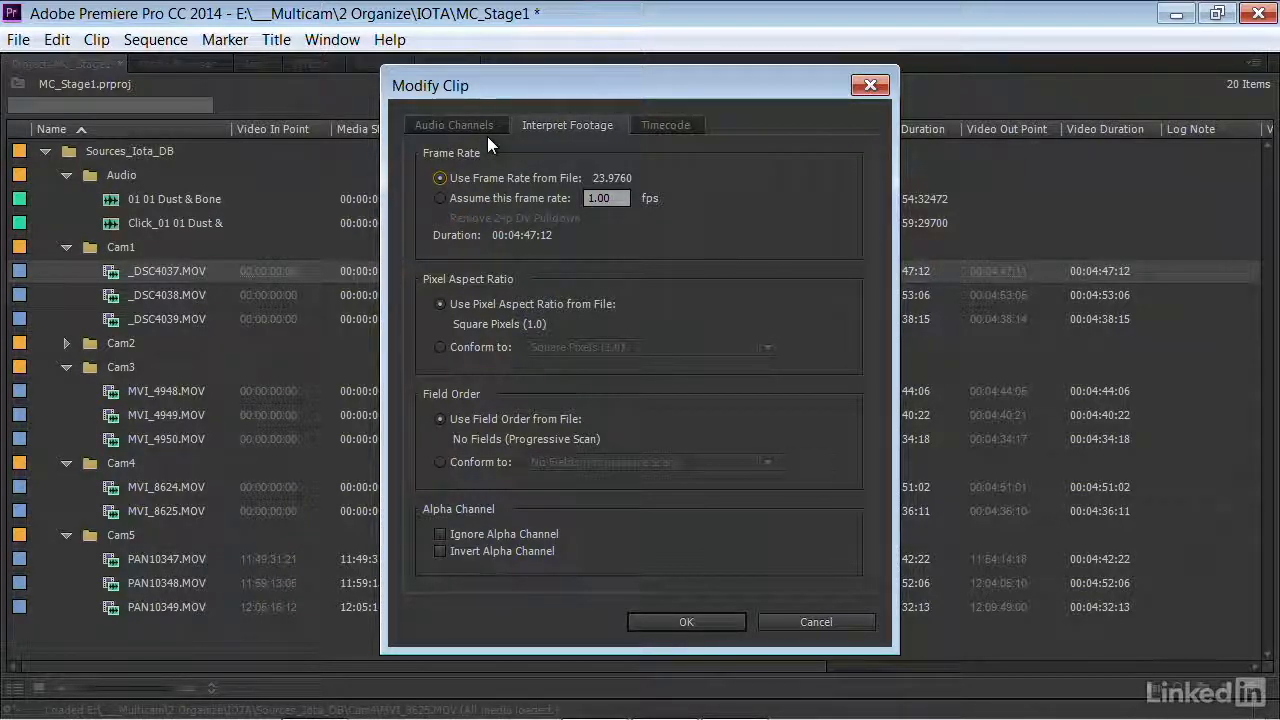
# Review the audio channel settings of _DSC4037.MOV and set its starting timecode to 01:00:00:00.
pyautogui.click(486, 128)
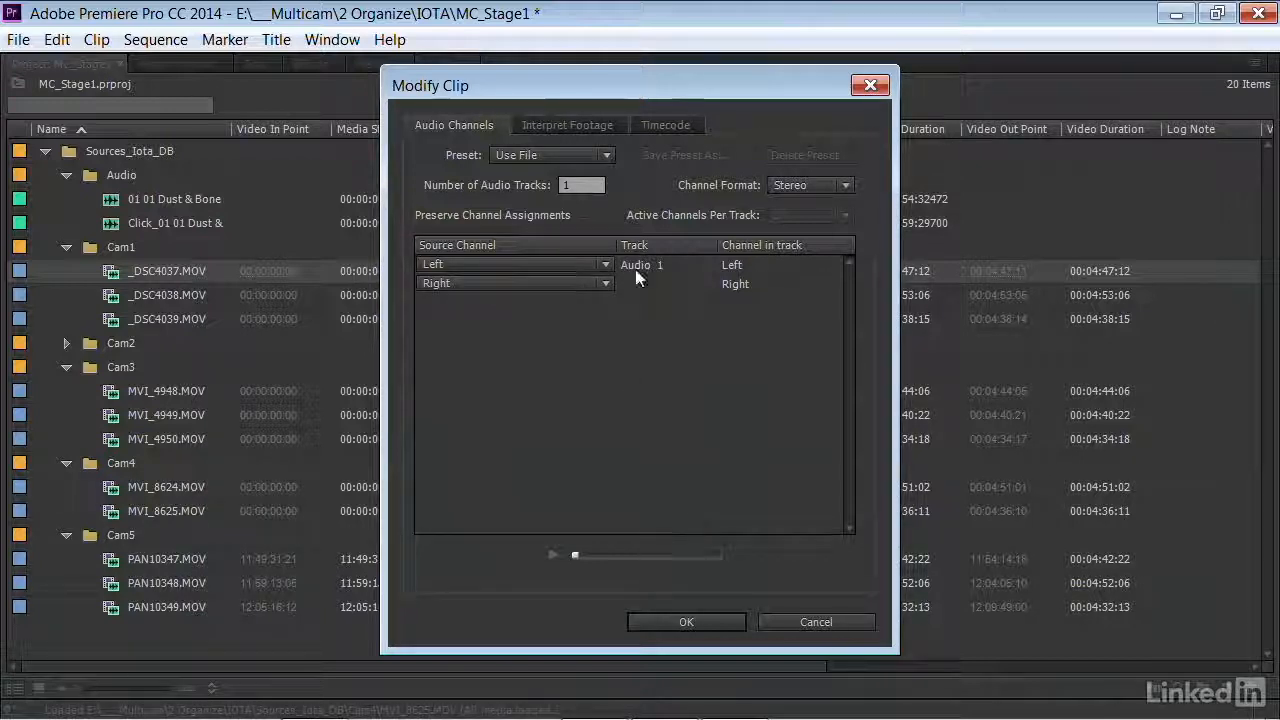
pyautogui.click(651, 128)
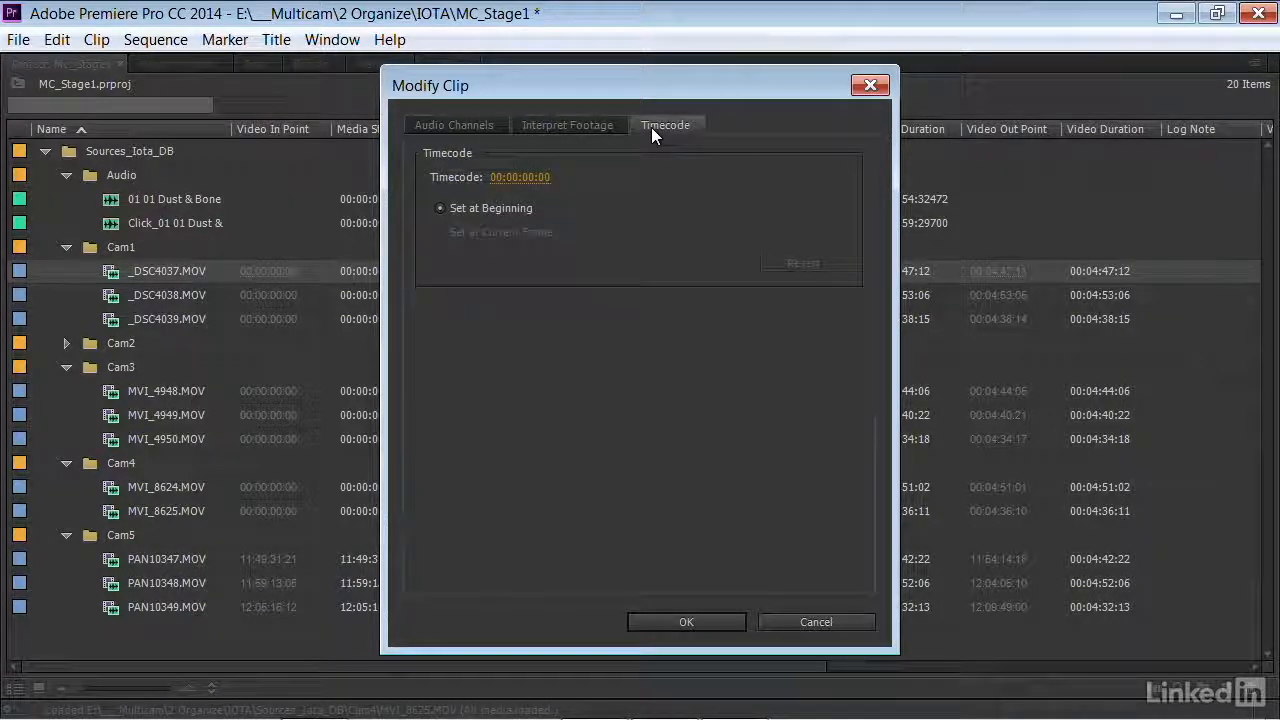
pyautogui.click(505, 176)
pyautogui.click(498, 177)
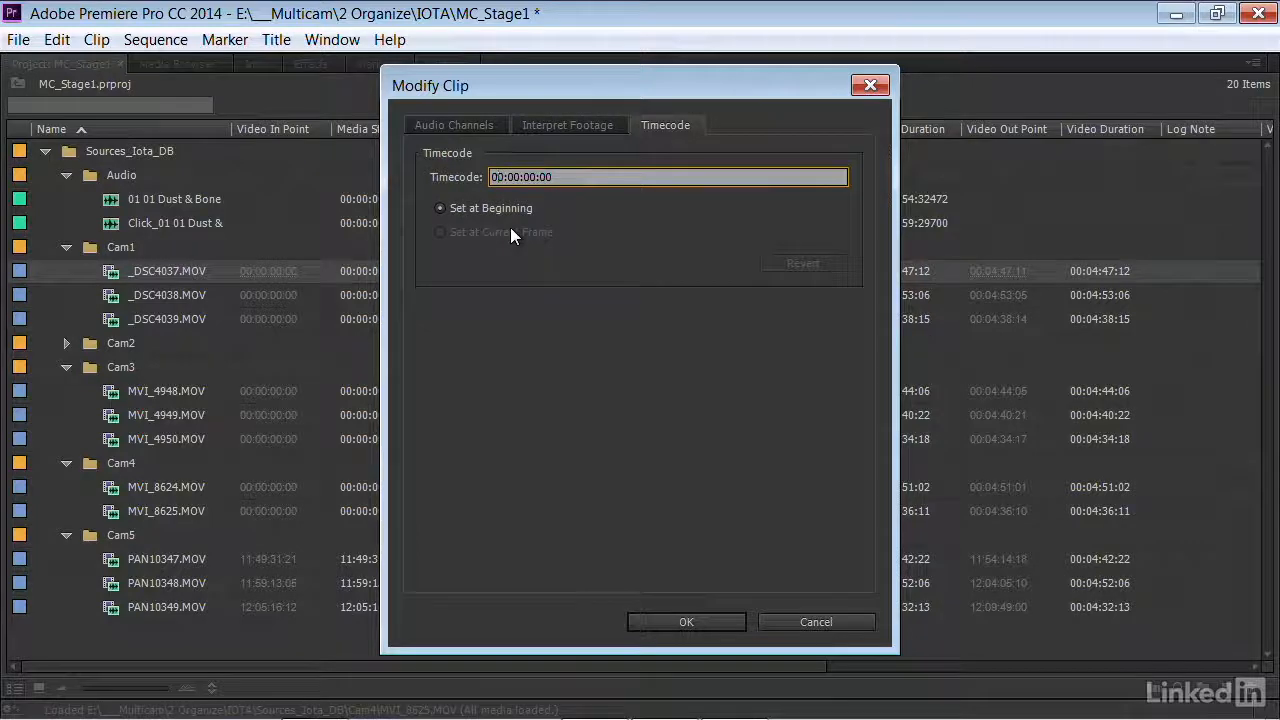
pyautogui.press('Delete')
pyautogui.write('1')
pyautogui.click(672, 622)
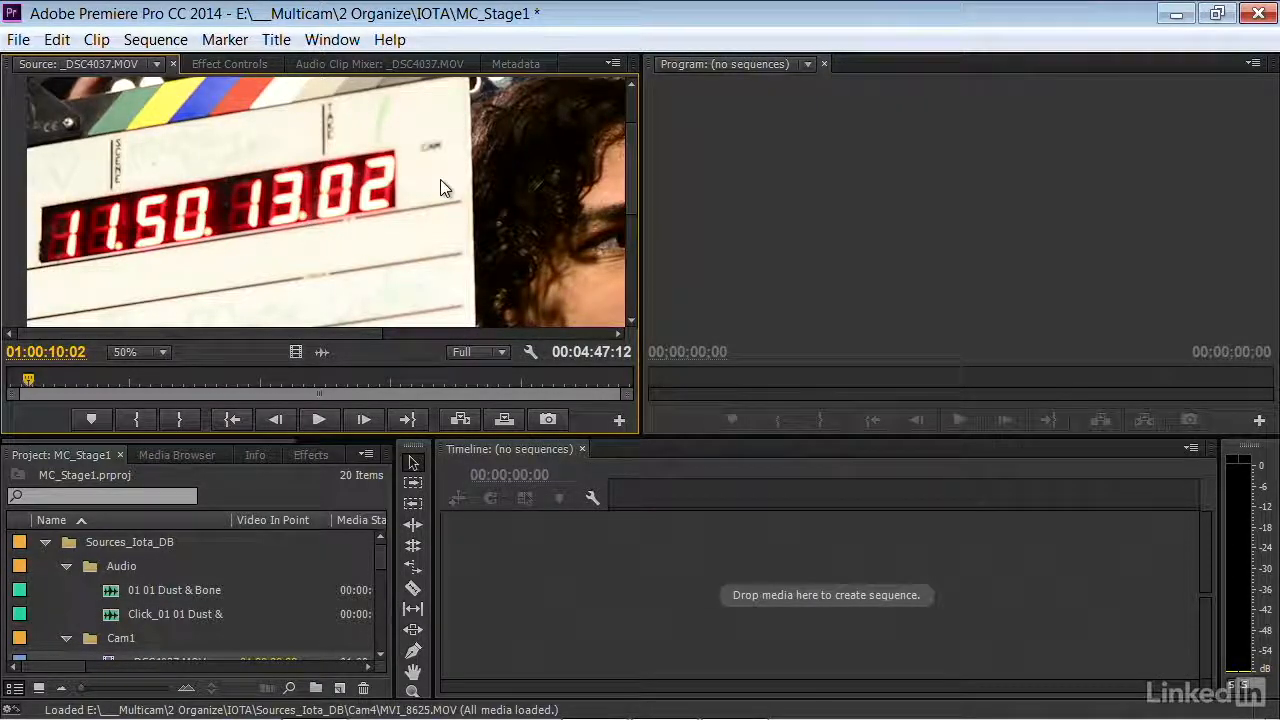
# Shuttle backward through _DSC4037.MOV in the source monitor and return the playhead to its first frame.
pyautogui.press('j')
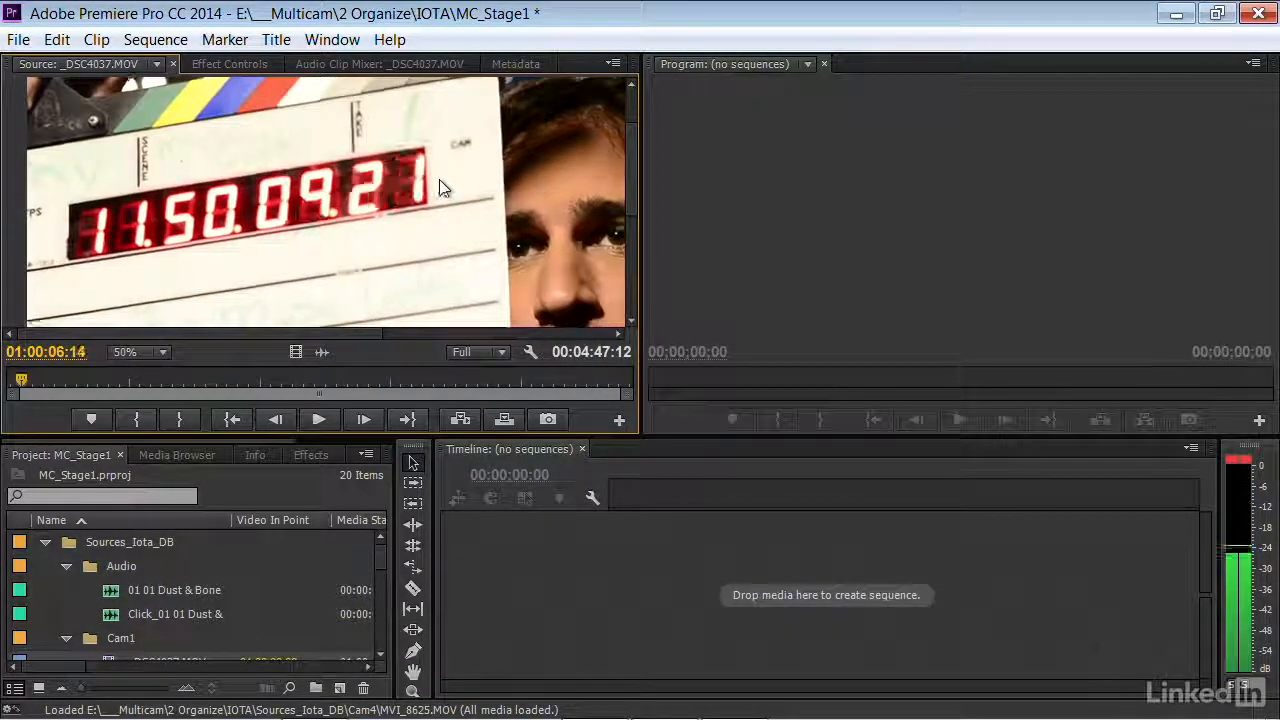
pyautogui.click(10, 384)
pyautogui.moveTo(10, 386); pyautogui.dragTo(1, 386)
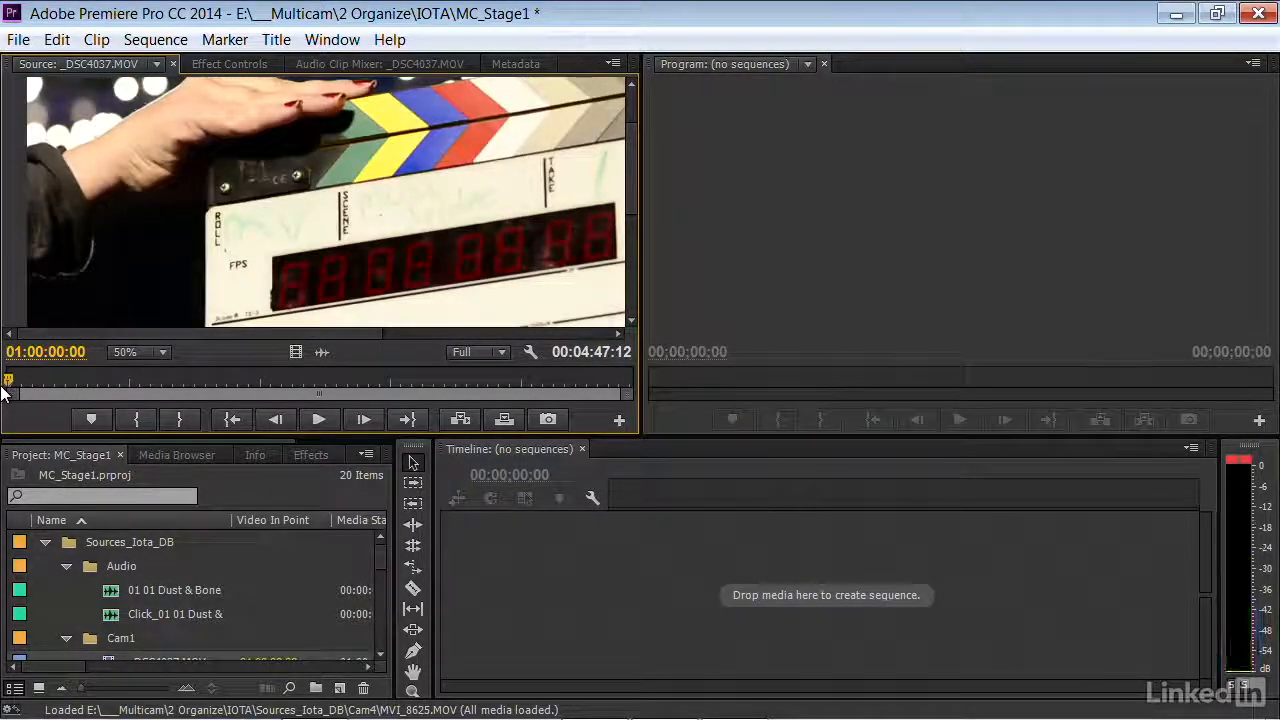
# Advance frame by frame to the first frame where the slate's digits are readable, at 01:00:00:14.
pyautogui.press('Right')
pyautogui.press('Right')
pyautogui.press('Right')
pyautogui.press('Right')
pyautogui.press('Right')
pyautogui.press('Right')
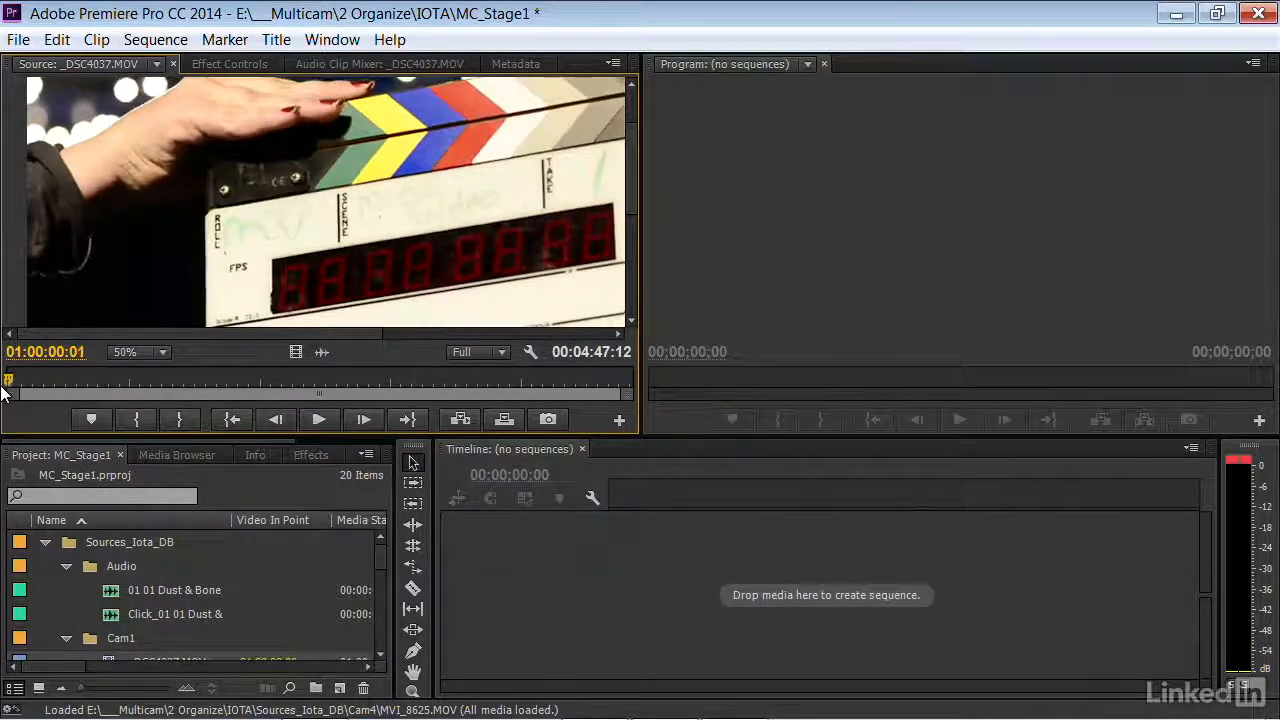
pyautogui.press('Right')
pyautogui.press('Right')
pyautogui.press('Right')
pyautogui.press('Right')
pyautogui.press('Right')
pyautogui.press('Right')
pyautogui.press('Right')
pyautogui.press('Right')
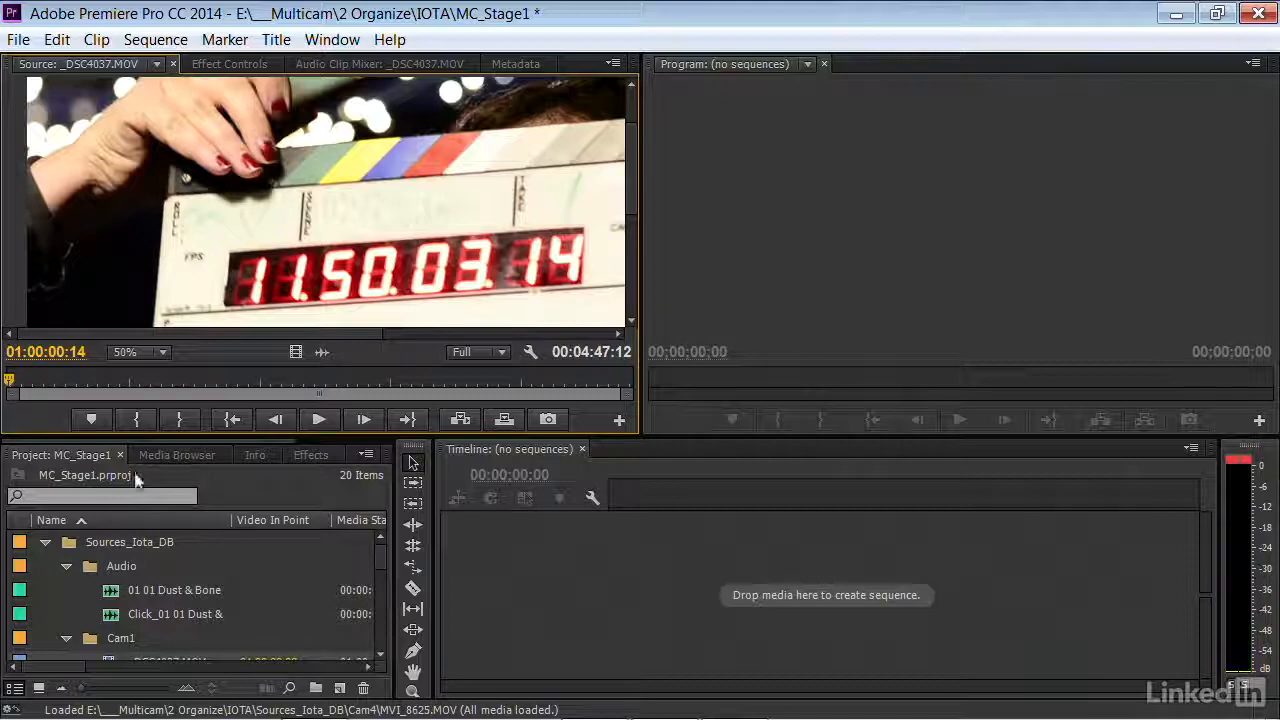
# Set the beginning timecode of _DSC4037.MOV to 11:50:03:14, matching the slate.
pyautogui.scroll(-1, 113, 638)
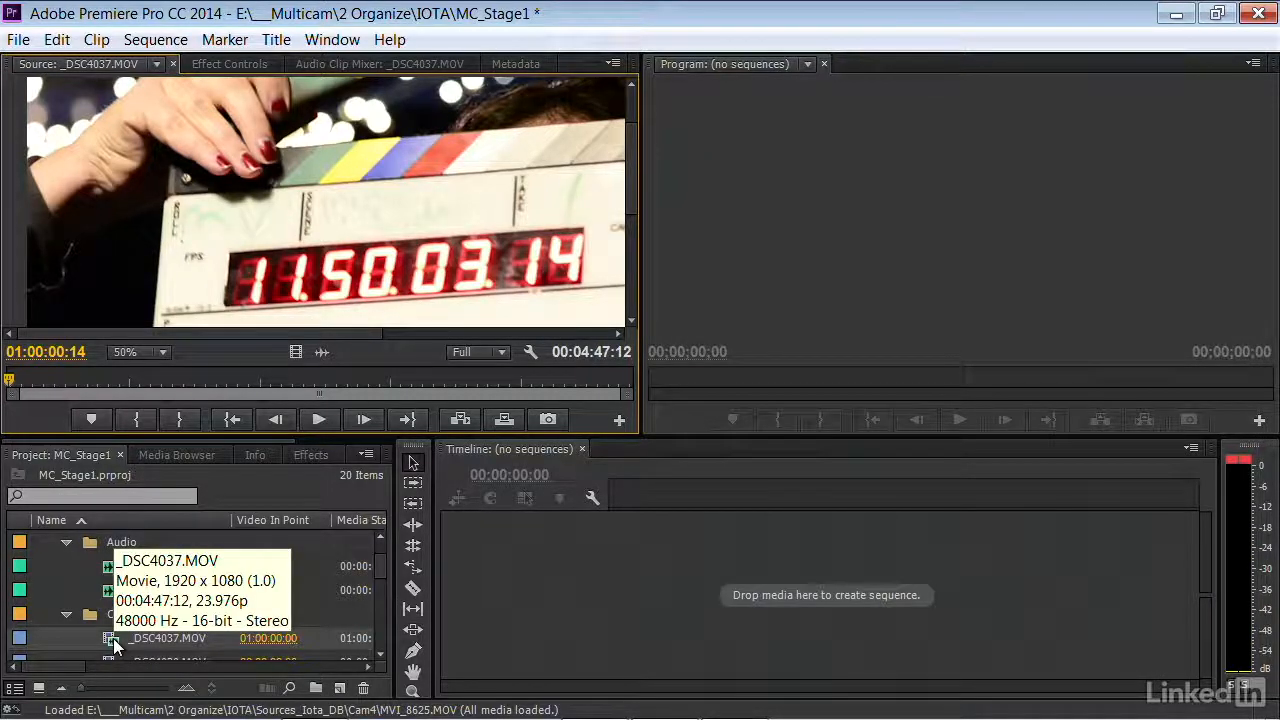
pyautogui.rightClick(113, 640)
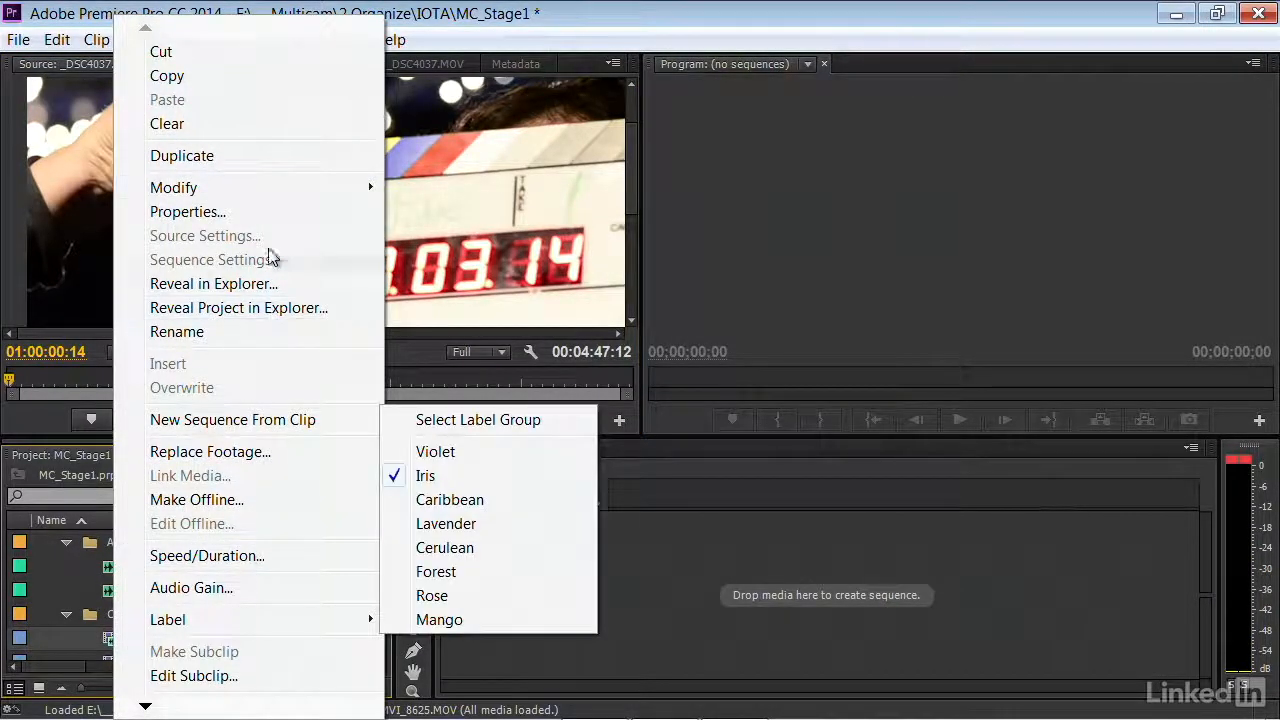
pyautogui.moveTo(271, 188)
pyautogui.click(476, 234)
pyautogui.moveTo(588, 80); pyautogui.dragTo(823, 99)
pyautogui.click(765, 196)
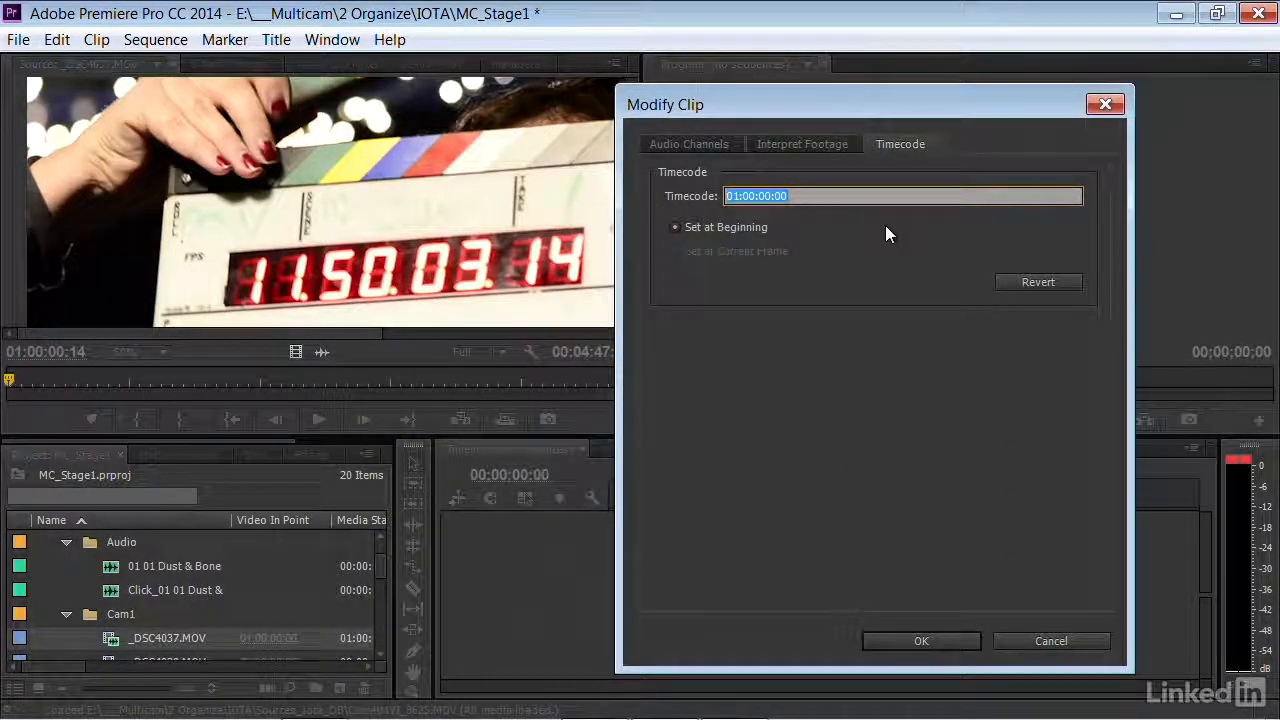
pyautogui.write('11')
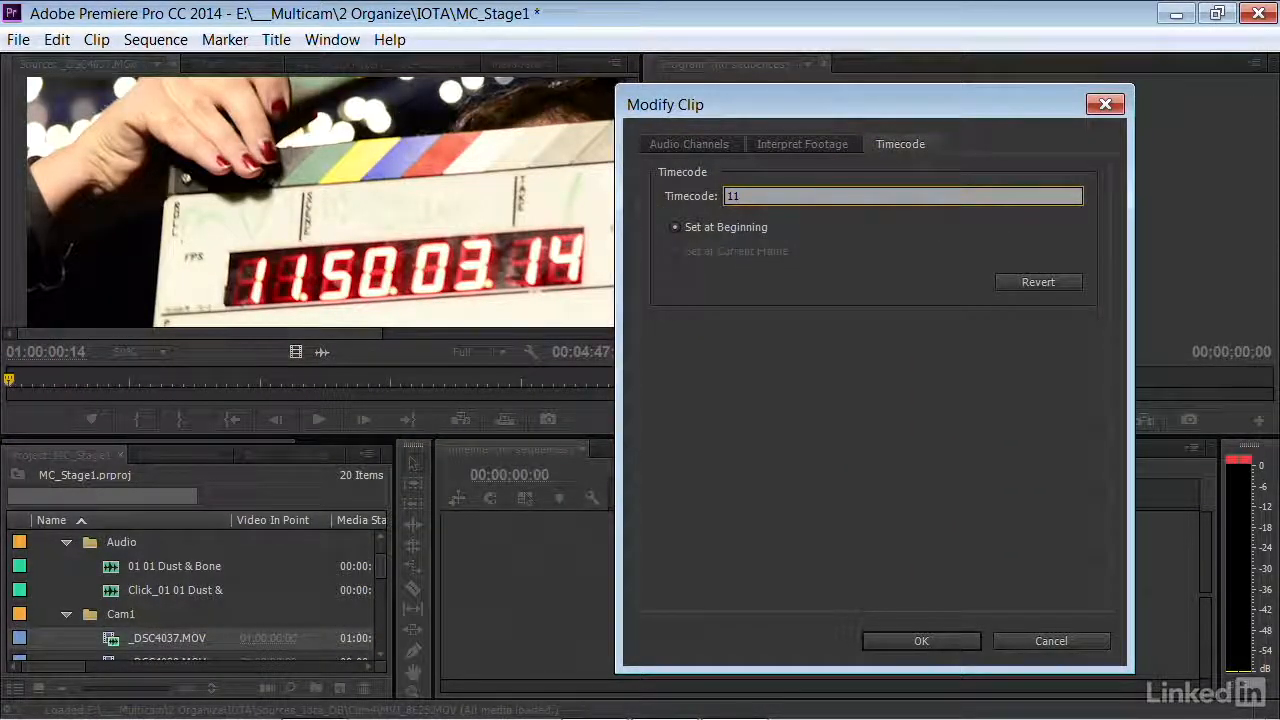
pyautogui.write(':50:03:14')
pyautogui.press('Return')
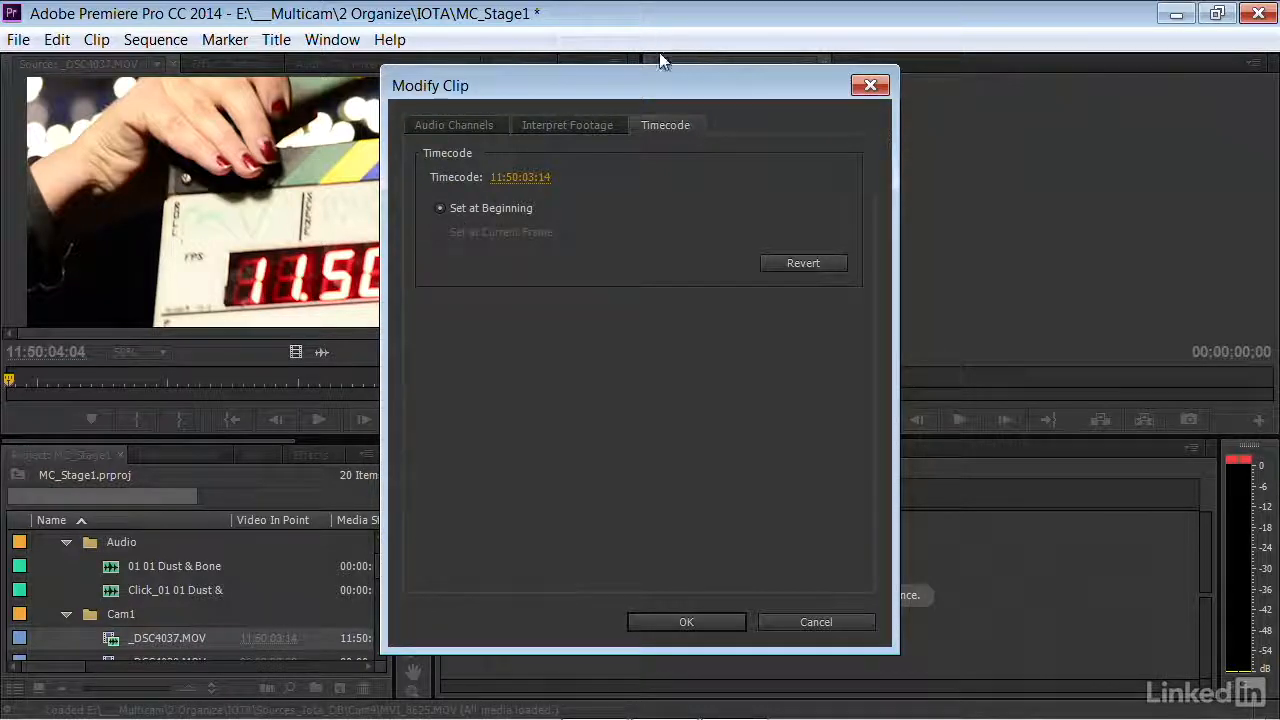
pyautogui.moveTo(651, 77); pyautogui.dragTo(884, 67)
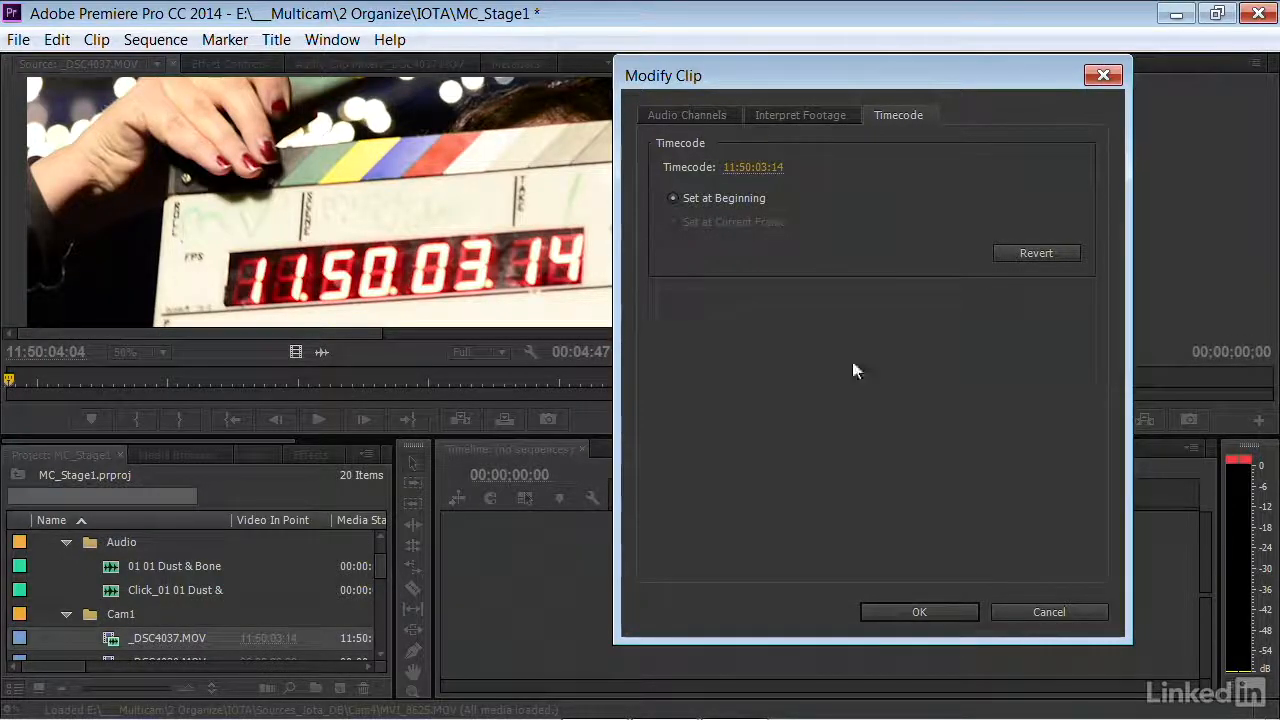
pyautogui.click(914, 610)
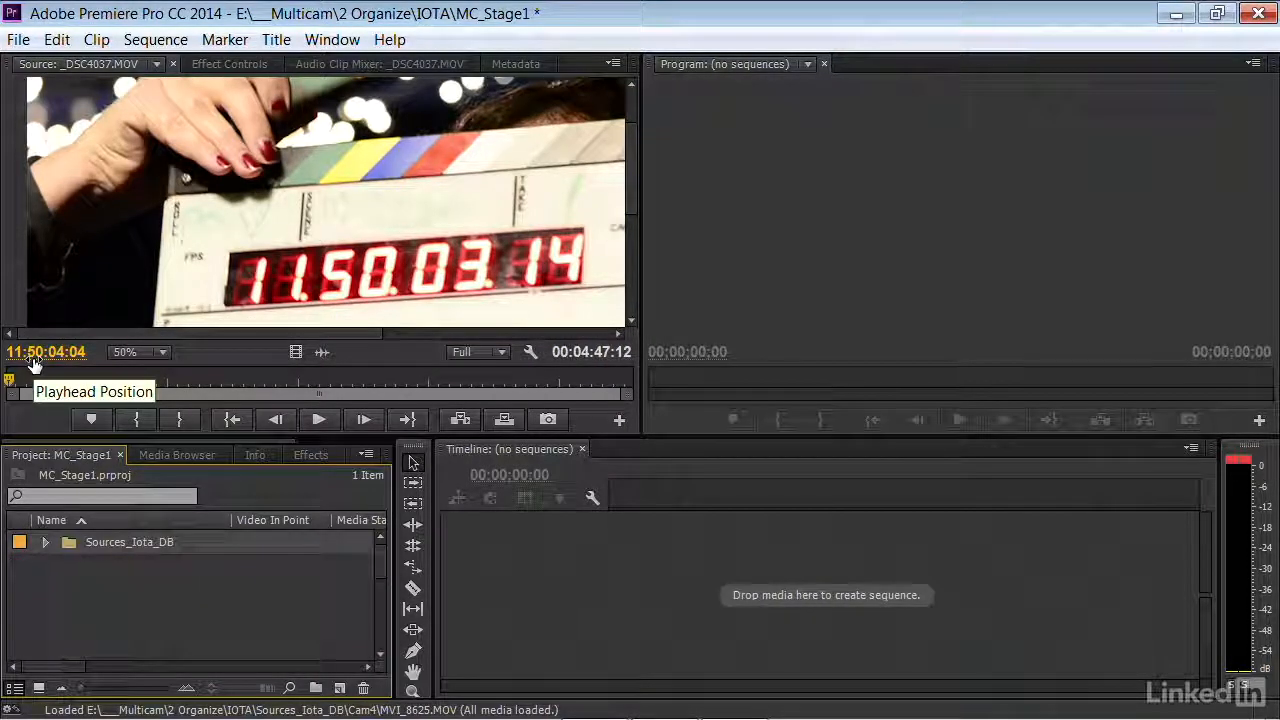
# Scrub back to the start of _DSC4037.MOV and step around its opening frames, ending on the first frame.
pyautogui.click(32, 375)
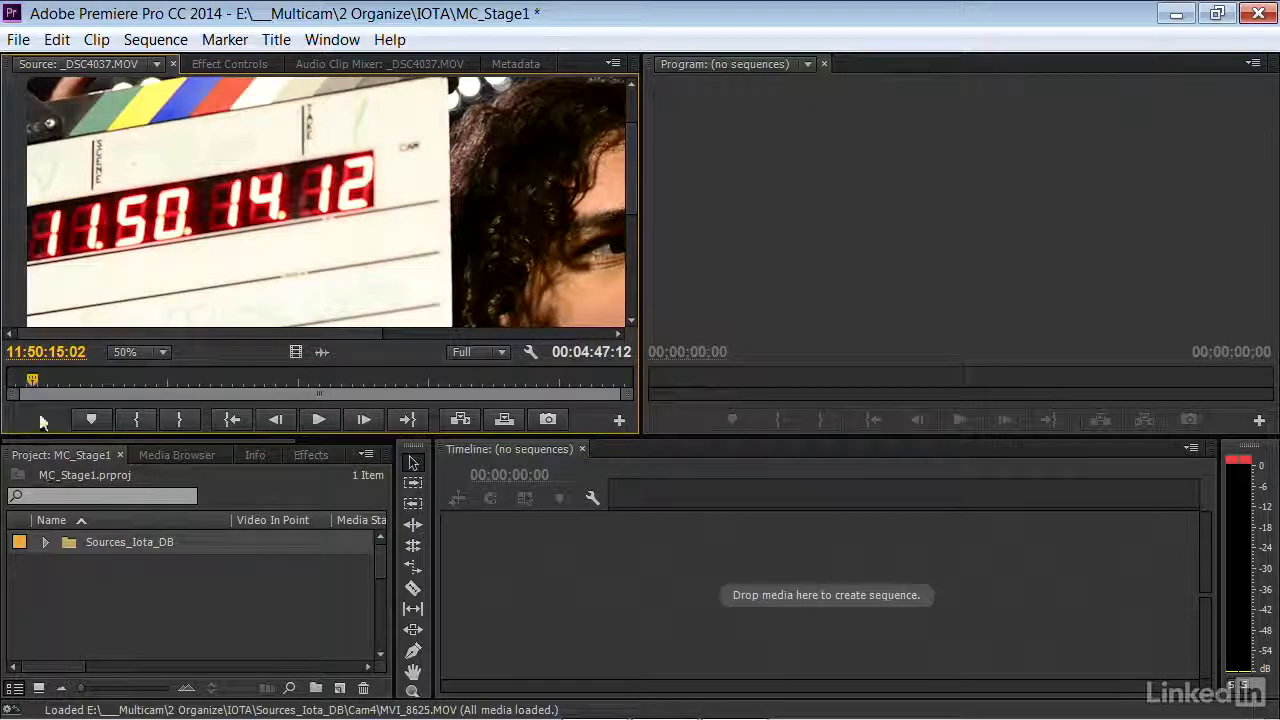
pyautogui.moveTo(34, 383); pyautogui.dragTo(3, 390)
pyautogui.press('Right')
pyautogui.press('Right')
pyautogui.press('Right')
pyautogui.press('Right')
pyautogui.press('Right')
pyautogui.press('Right')
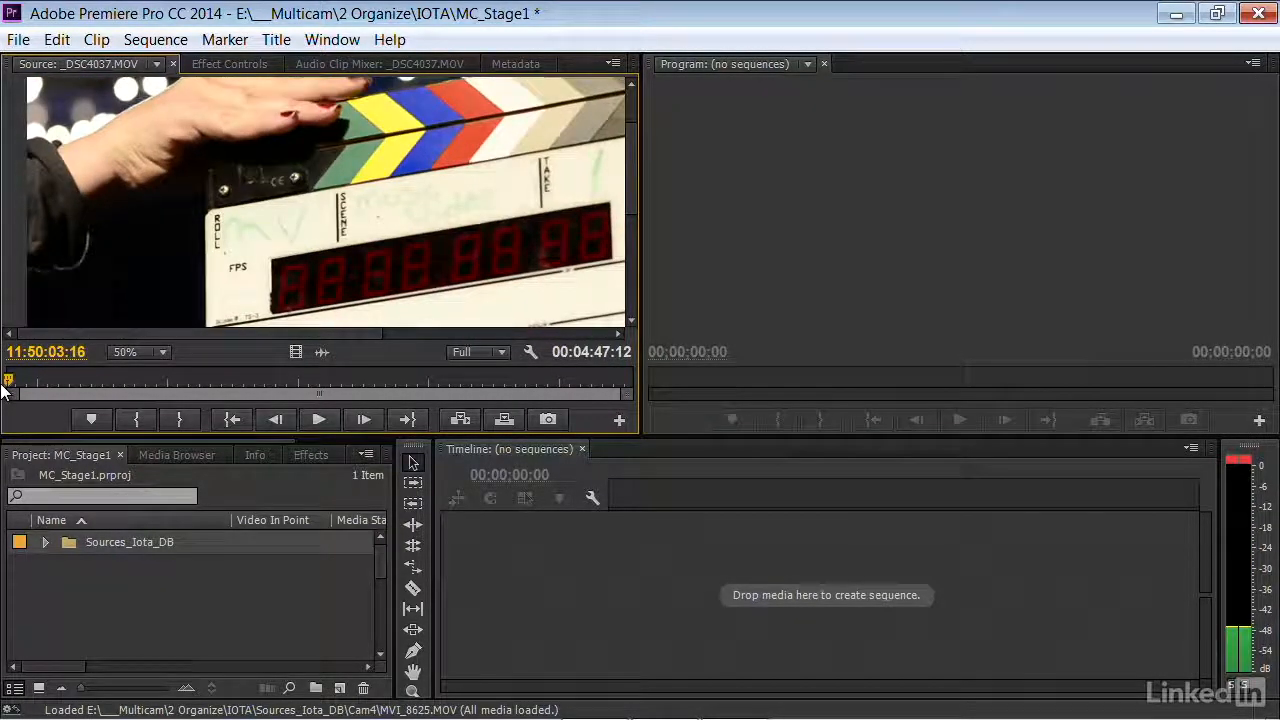
pyautogui.press('Right')
pyautogui.press('Left')
pyautogui.press('Left')
pyautogui.press('Left')
pyautogui.press('Left')
pyautogui.press('Left')
pyautogui.press('Left')
pyautogui.press('Left')
pyautogui.press('Left')
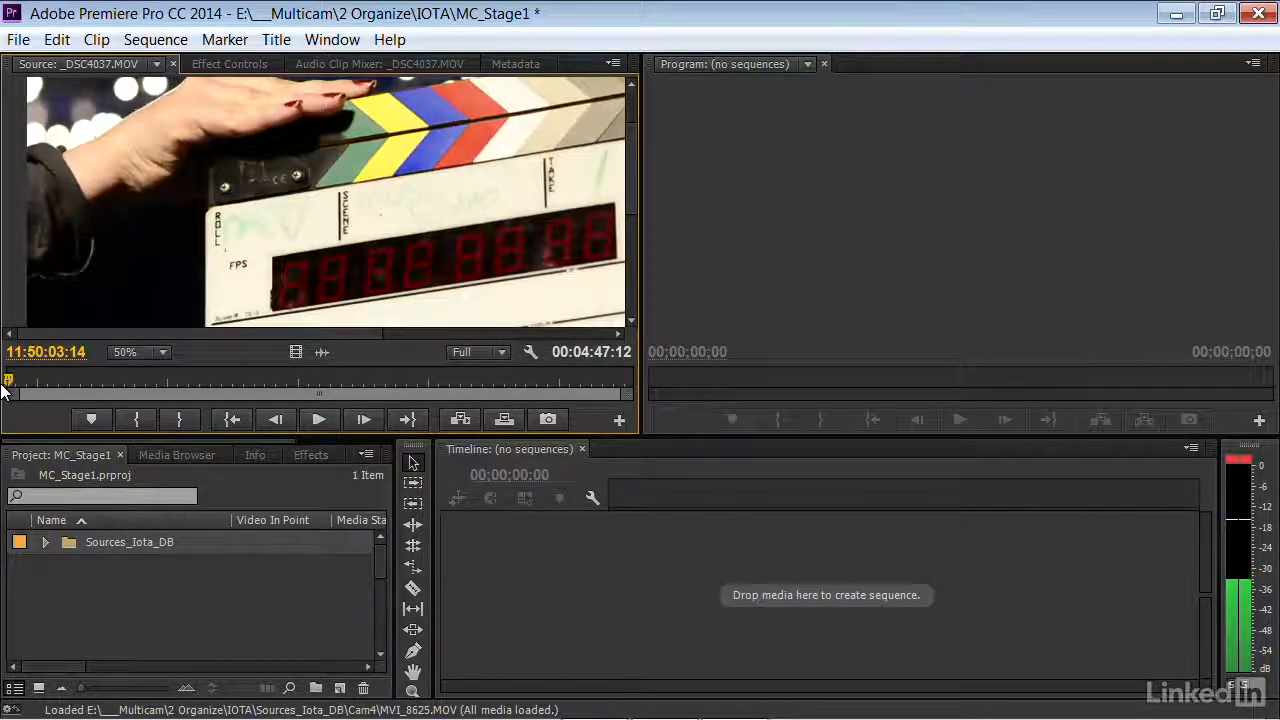
# Step forward to the first readable slate frame at 11:50:04:04 to compare the clip timecode with the slate.
pyautogui.press('Right')
pyautogui.press('Right')
pyautogui.press('Right')
pyautogui.press('Right')
pyautogui.press('Right')
pyautogui.press('Right')
pyautogui.press('Right')
pyautogui.press('Right')
pyautogui.press('Right')
pyautogui.press('Right')
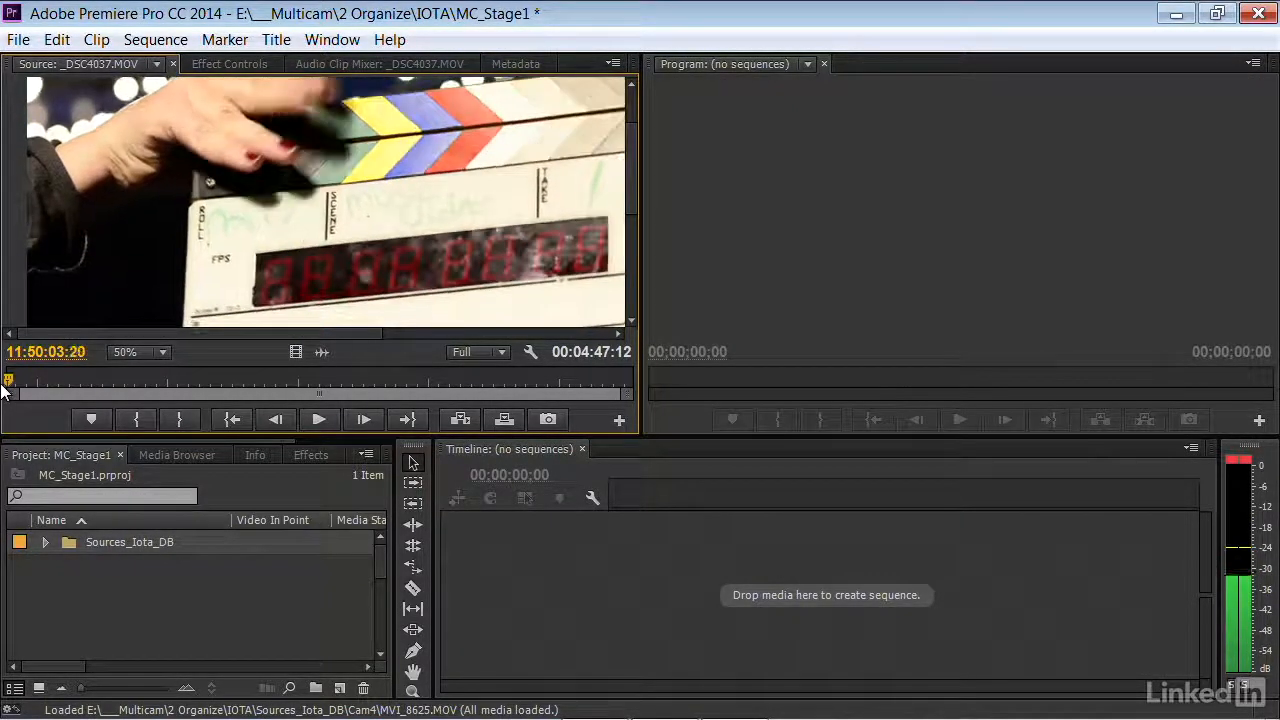
pyautogui.press('Right')
pyautogui.press('Right')
pyautogui.press('Right')
pyautogui.press('Right')
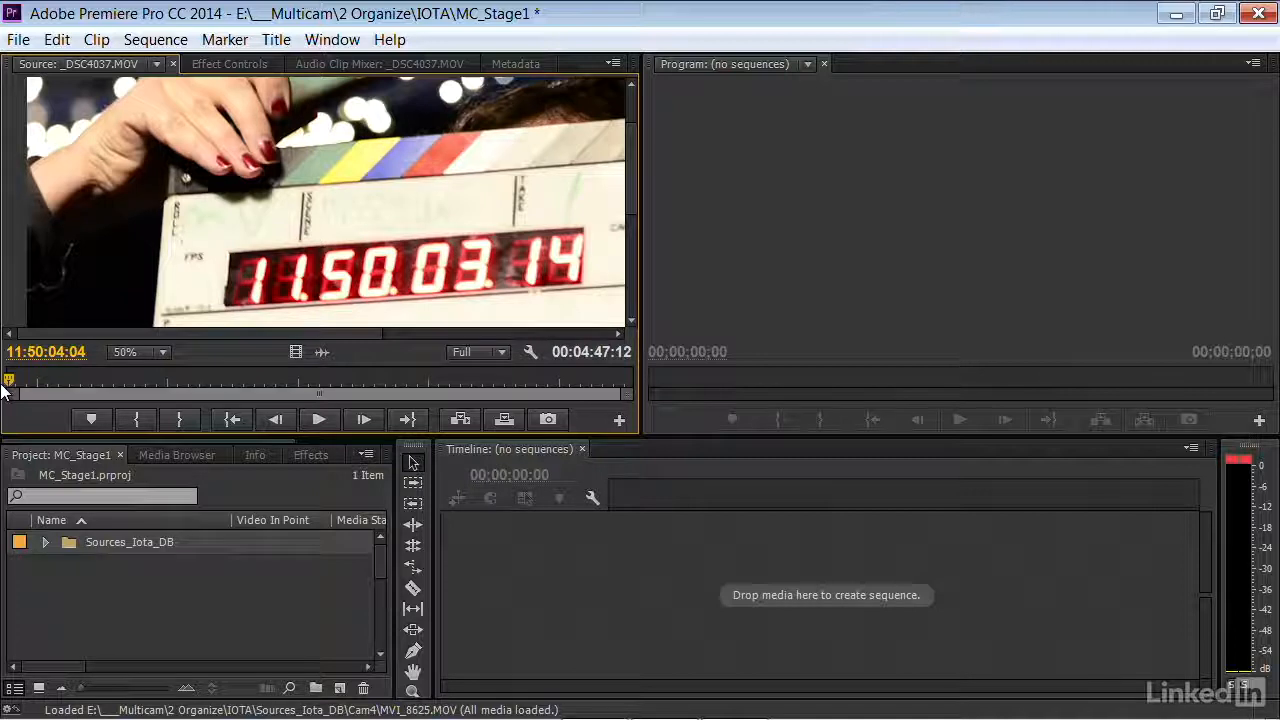
# Expand the Cam1 bin and set the beginning timecode of _DSC4037.MOV to 11:50:03:00.
pyautogui.click(44, 542)
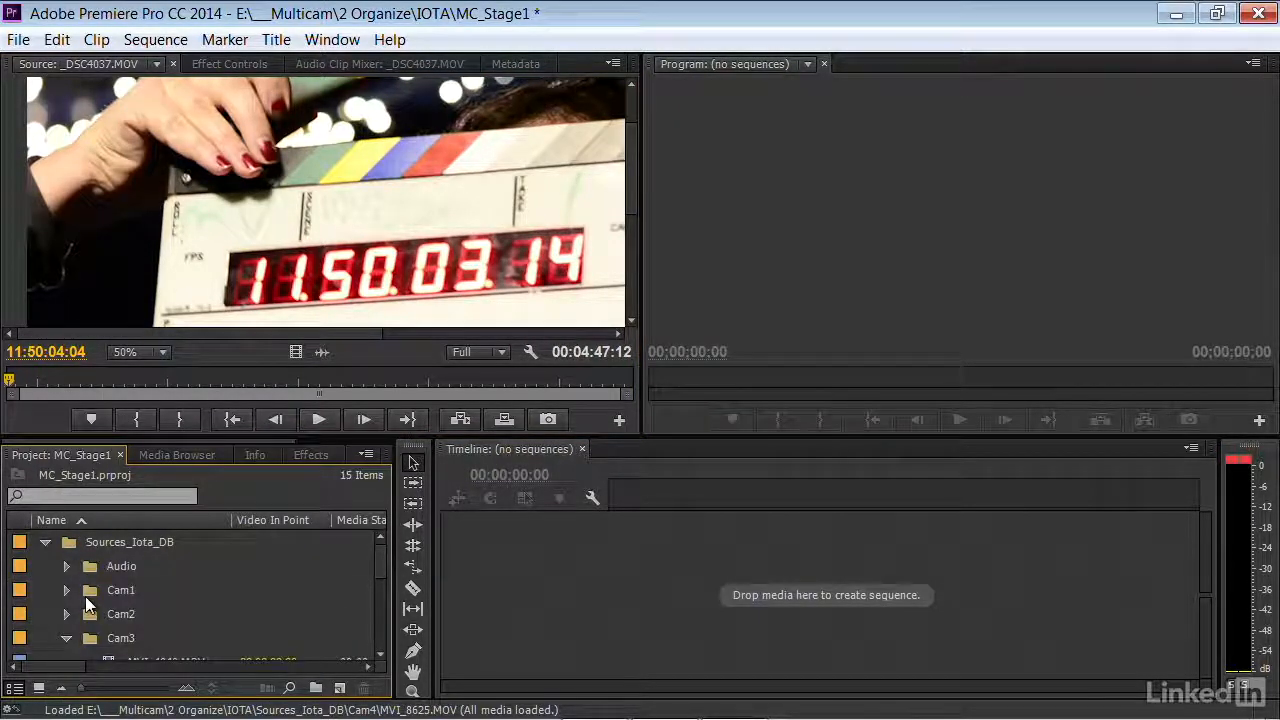
pyautogui.scroll(-1, 85, 596)
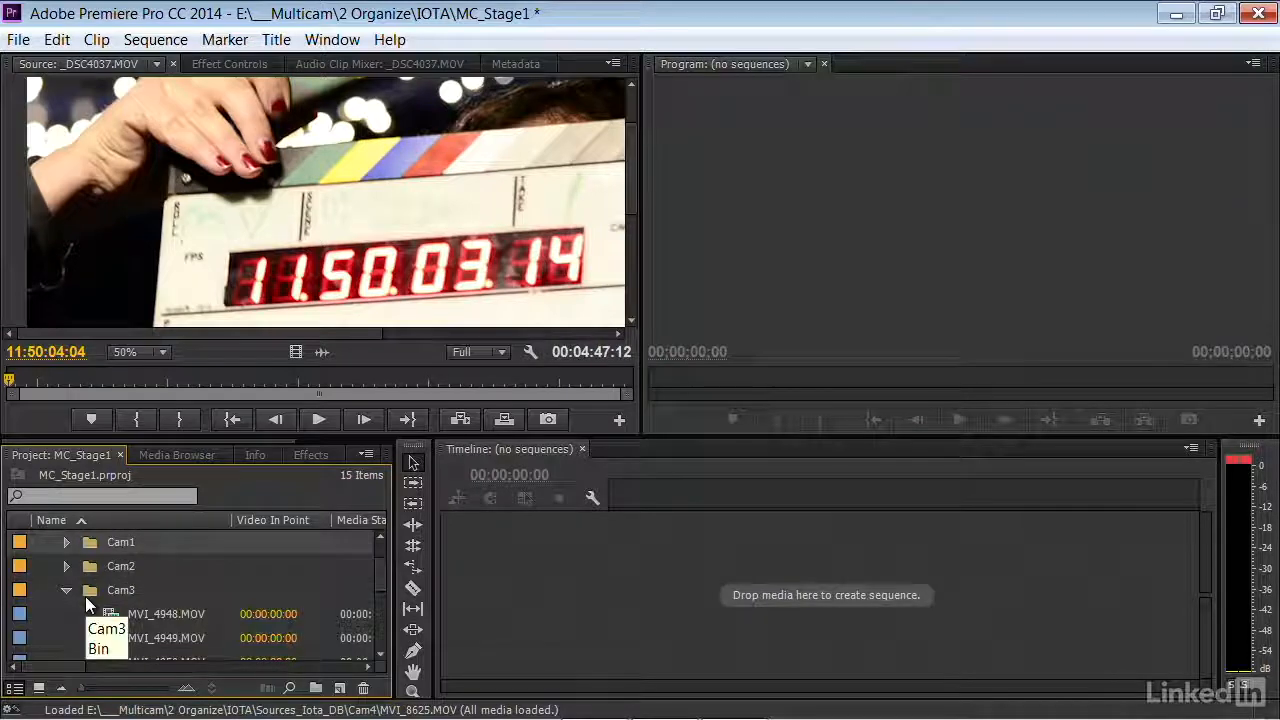
pyautogui.click(66, 542)
pyautogui.click(112, 570)
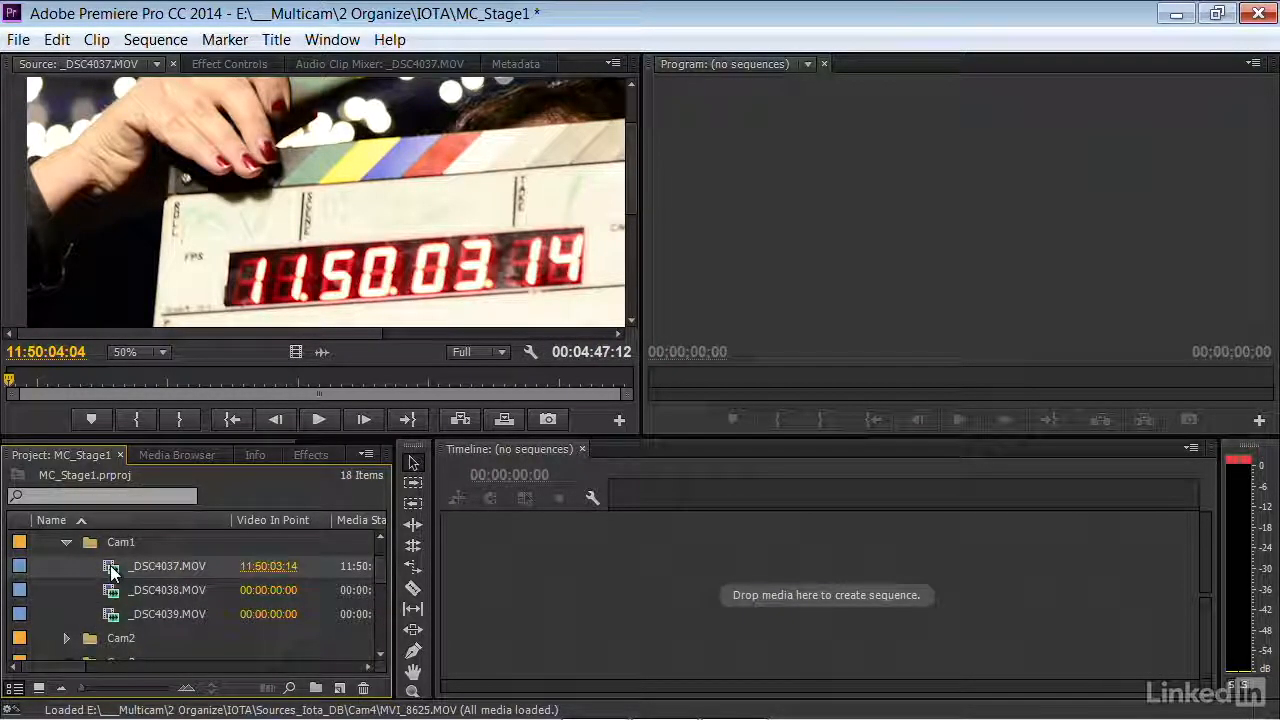
pyautogui.rightClick(112, 571)
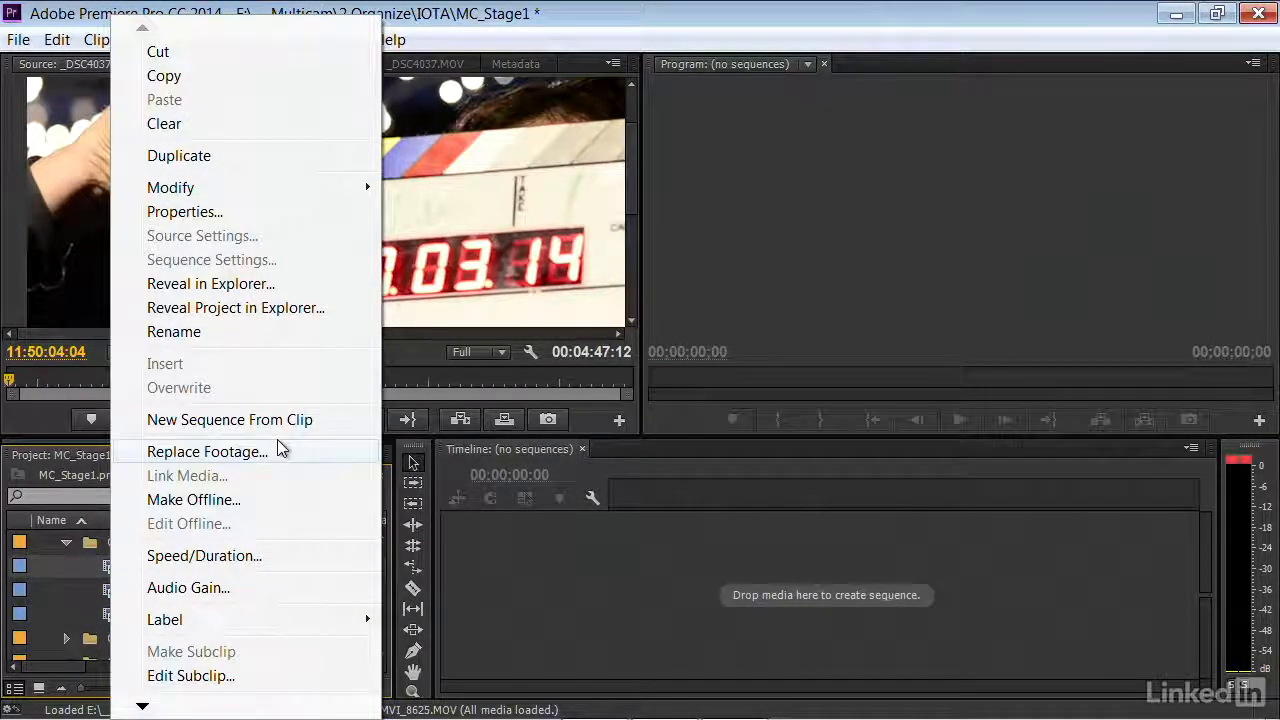
pyautogui.moveTo(340, 188)
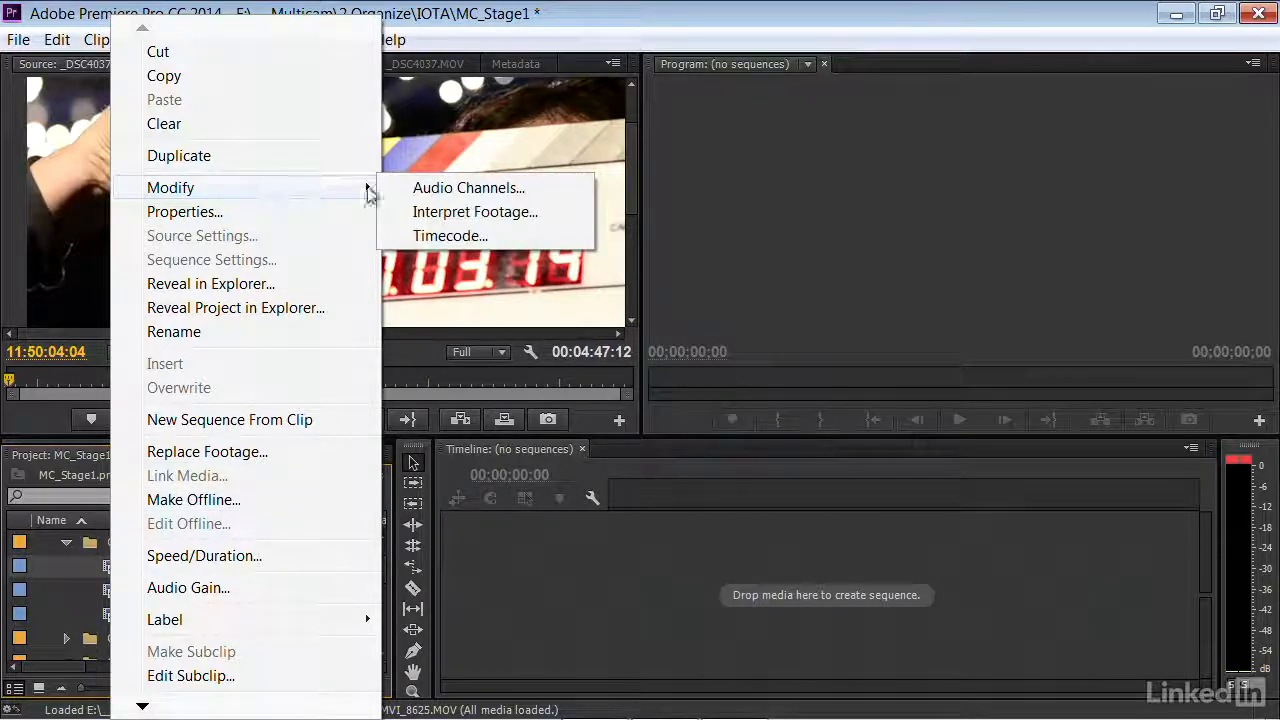
pyautogui.click(459, 237)
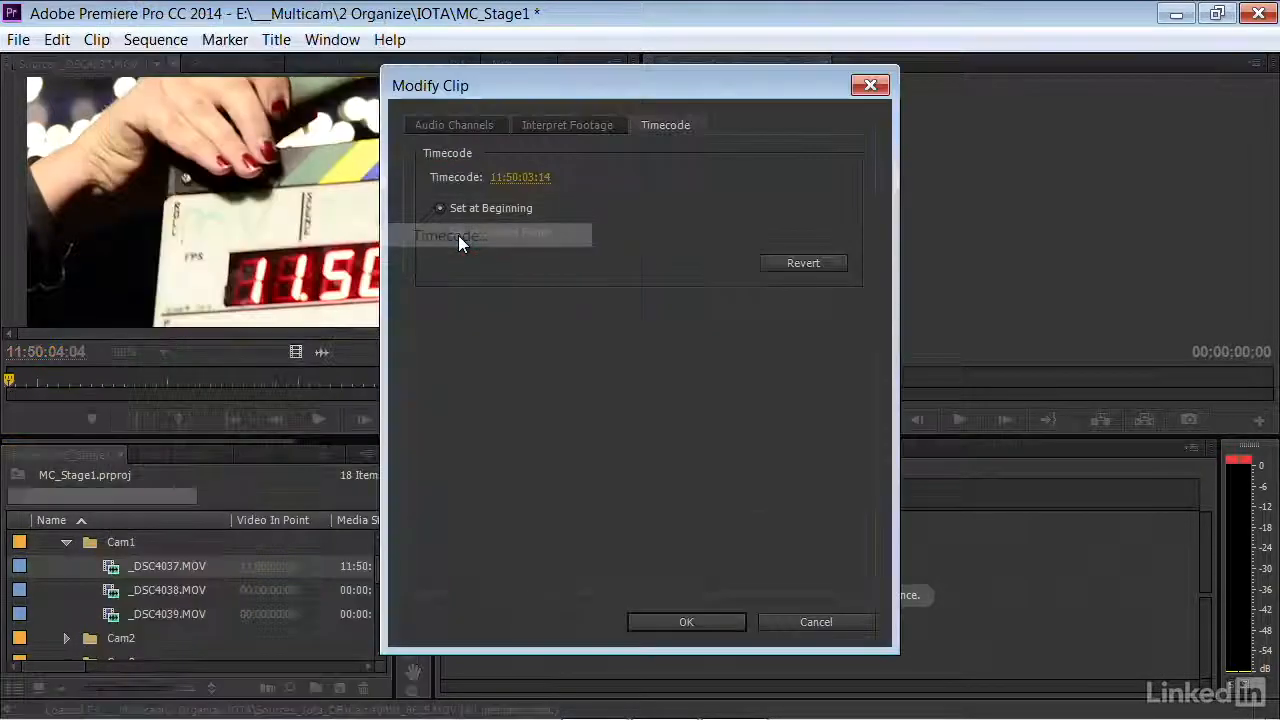
pyautogui.click(537, 180)
pyautogui.click(561, 178)
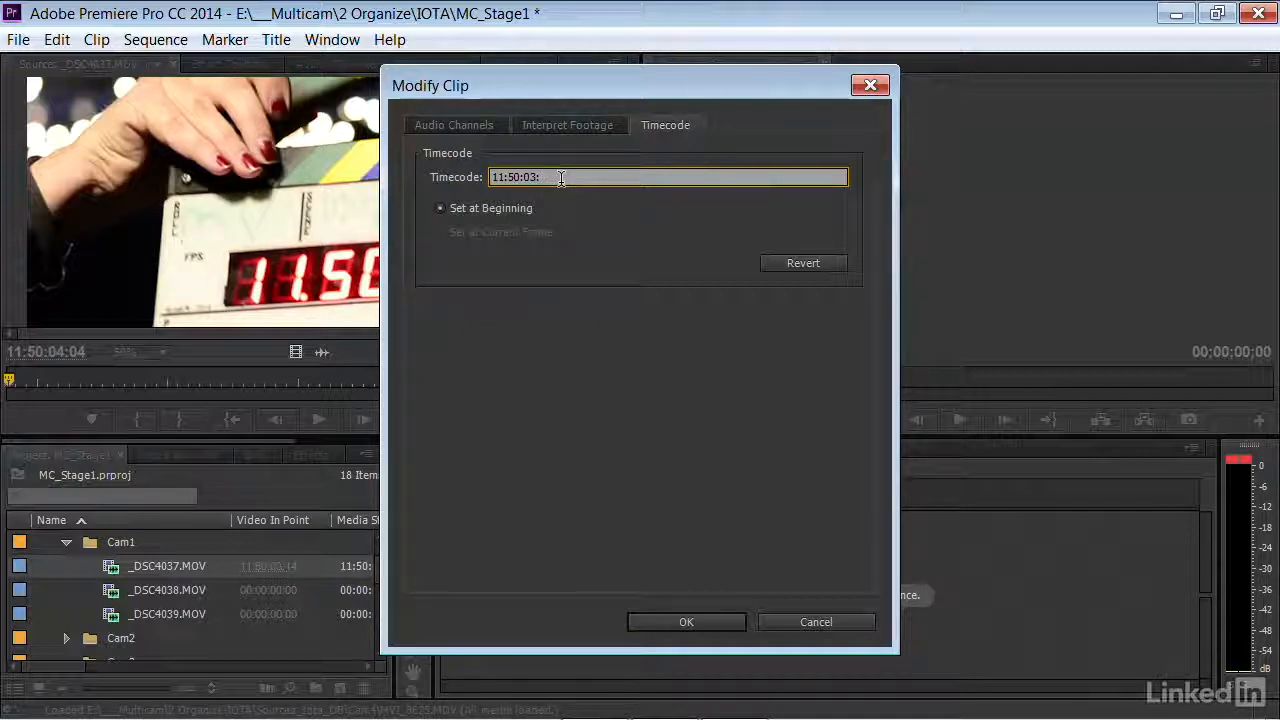
pyautogui.write('00')
pyautogui.click(668, 614)
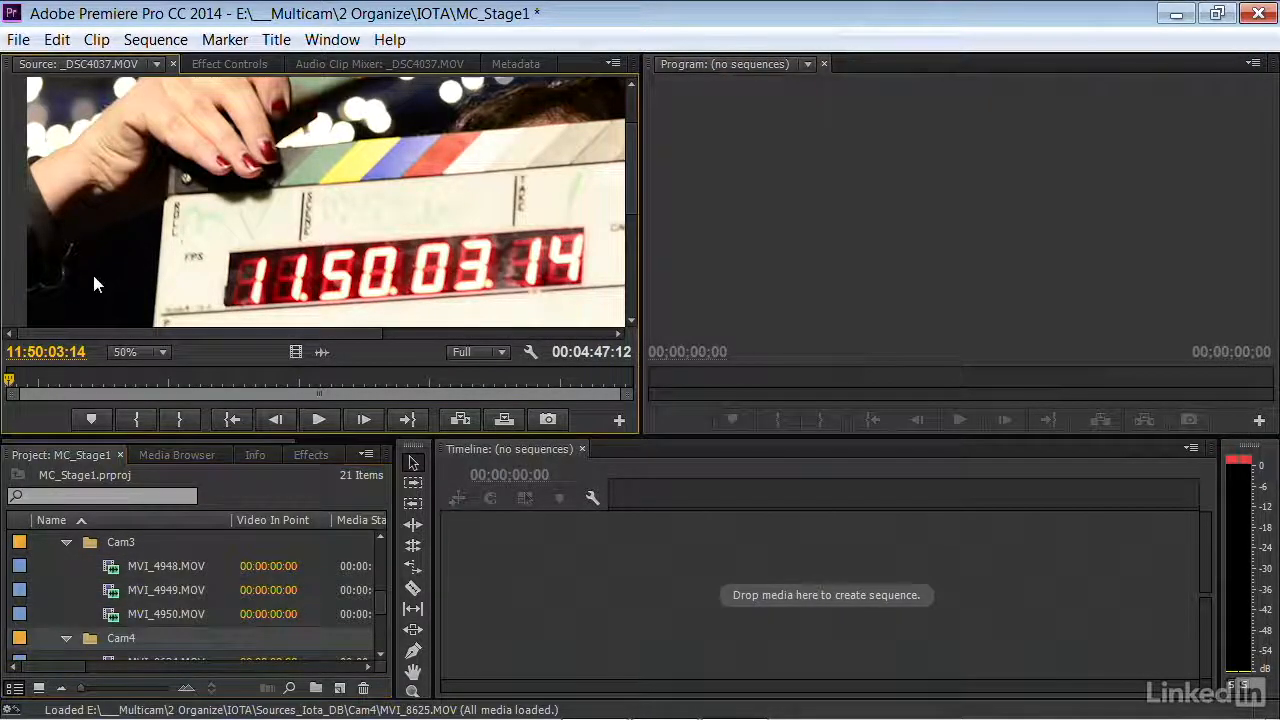
# Play _DSC4037.MOV to compare its timecode with the slate, and look over the Cam3 and Cam4 clips.
pyautogui.press('space')
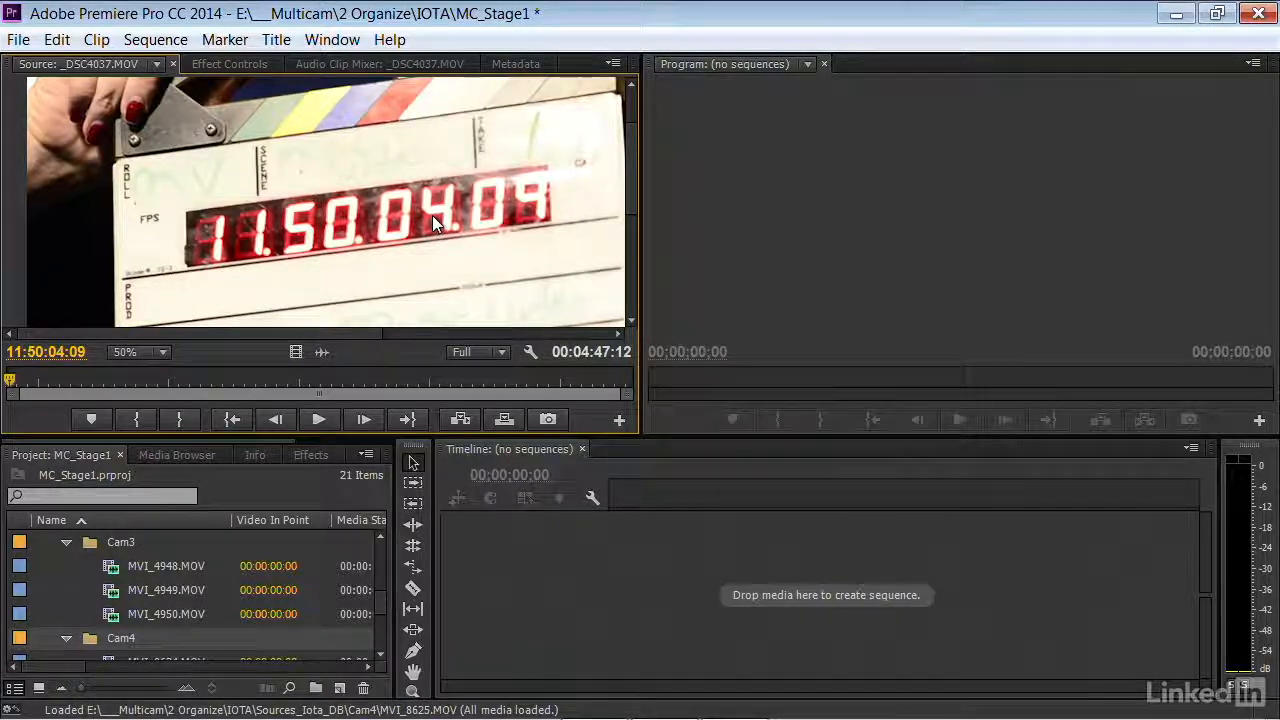
pyautogui.scroll(-1, 118, 614)
pyautogui.scroll(-1, 118, 614)
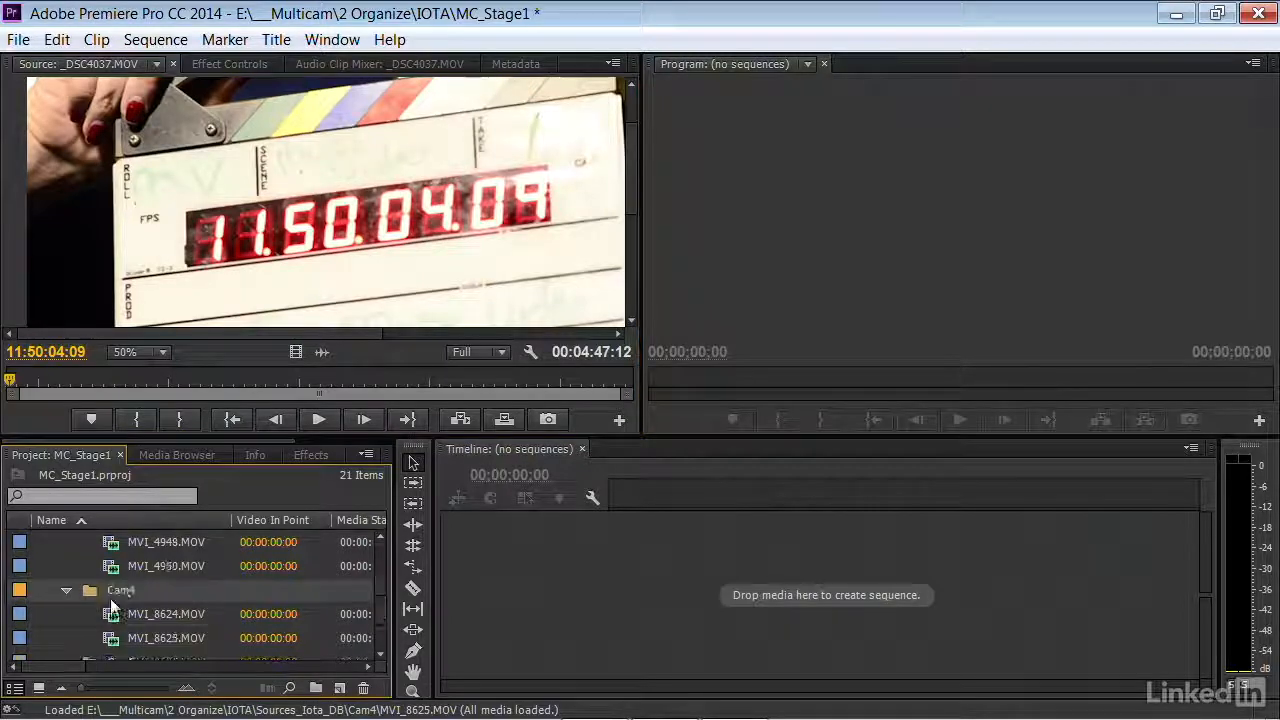
pyautogui.scroll(2, 118, 614)
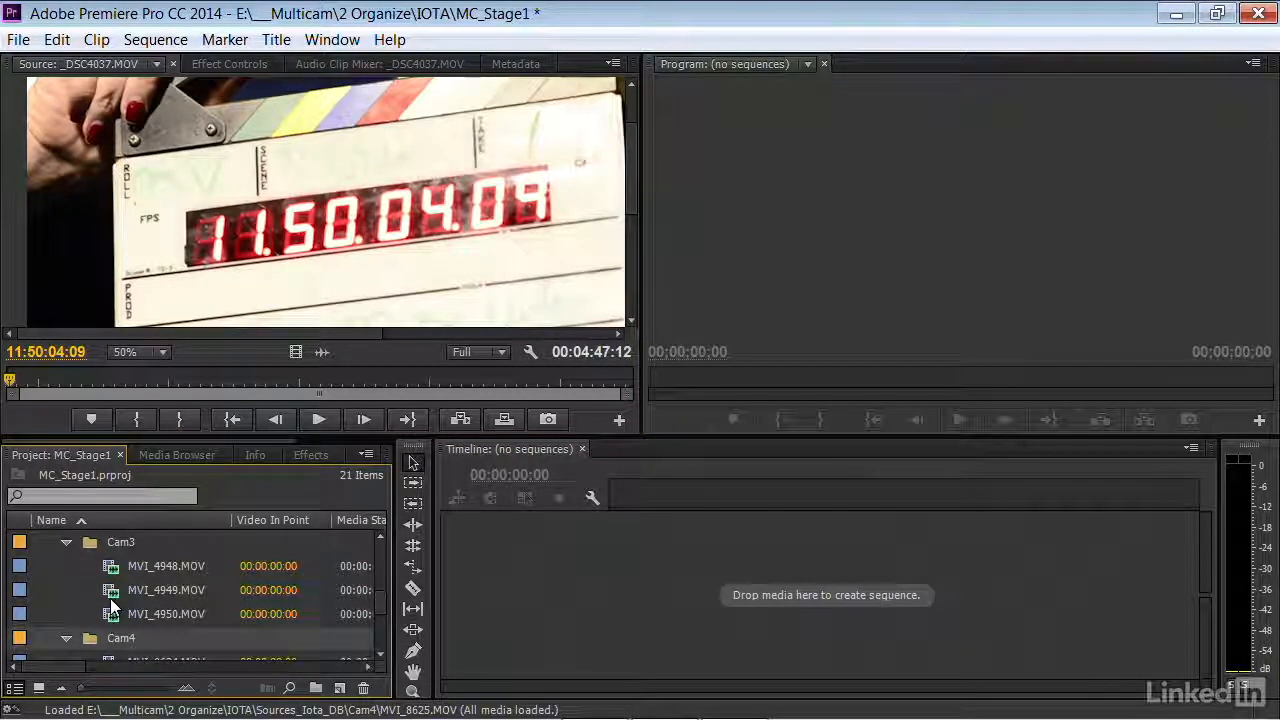